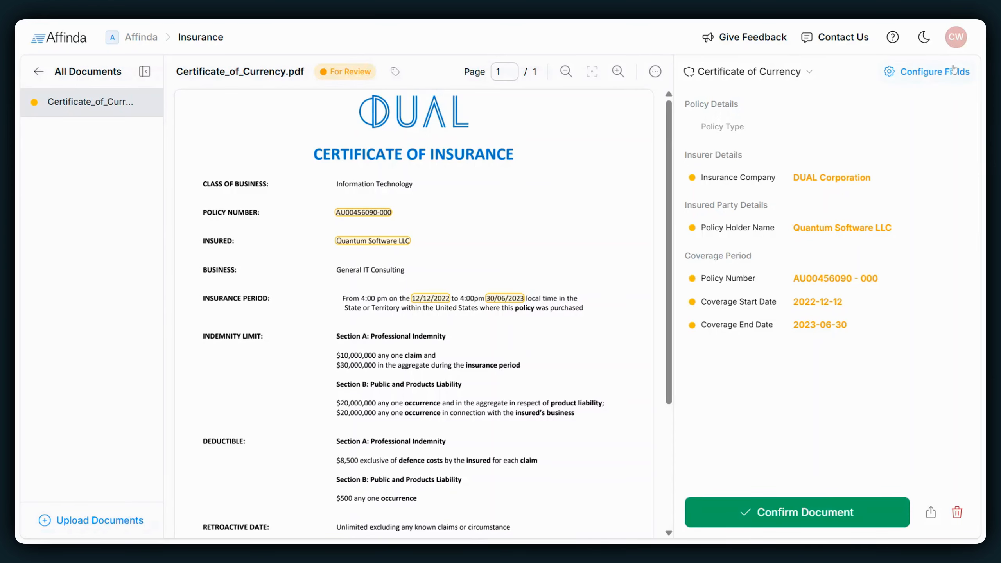
- Open the field configuration and move the Policy Number field to the top of the Policy Details group
left_click(934, 73)
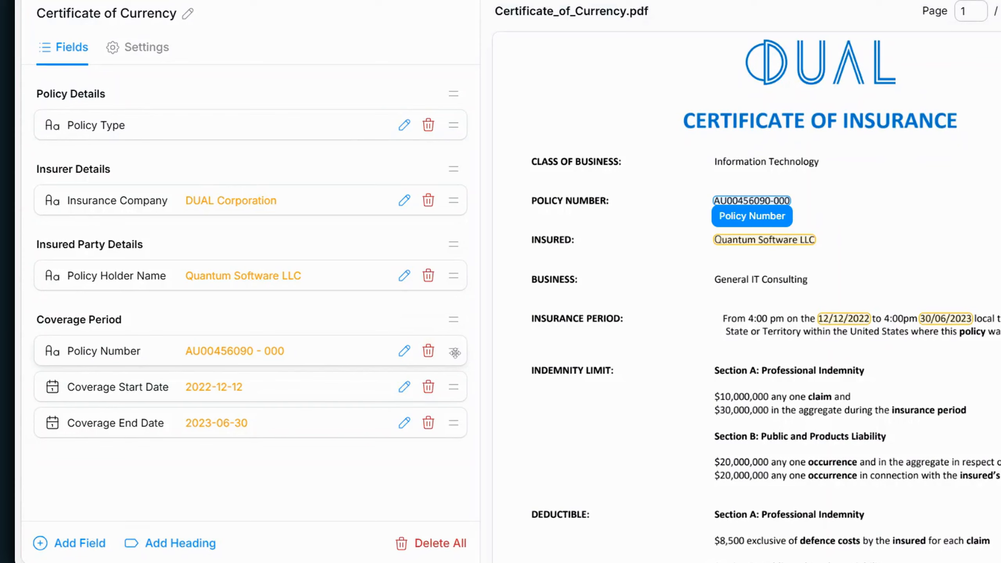
left_click_drag(455, 352, 451, 121)
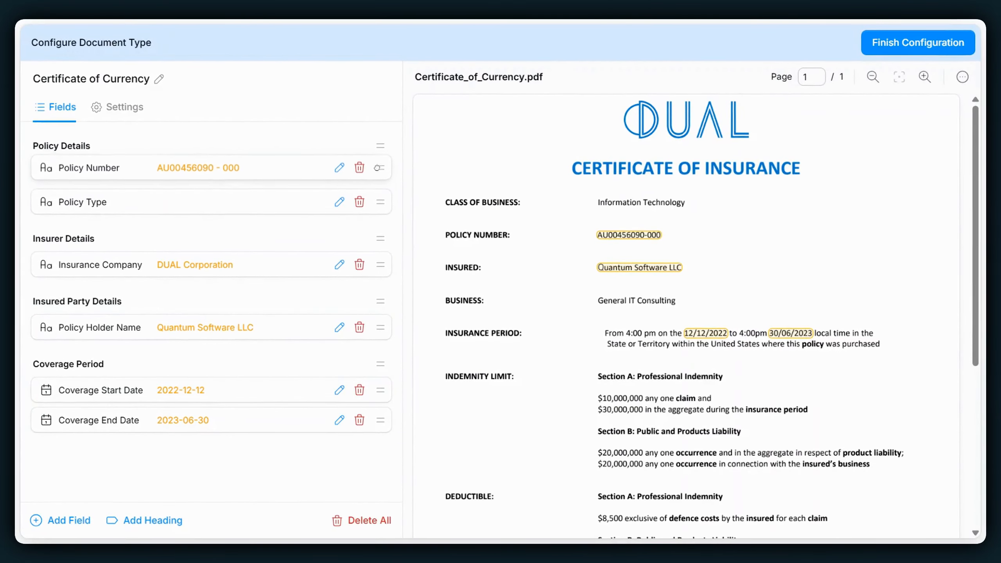
left_click_drag(377, 168, 378, 171)
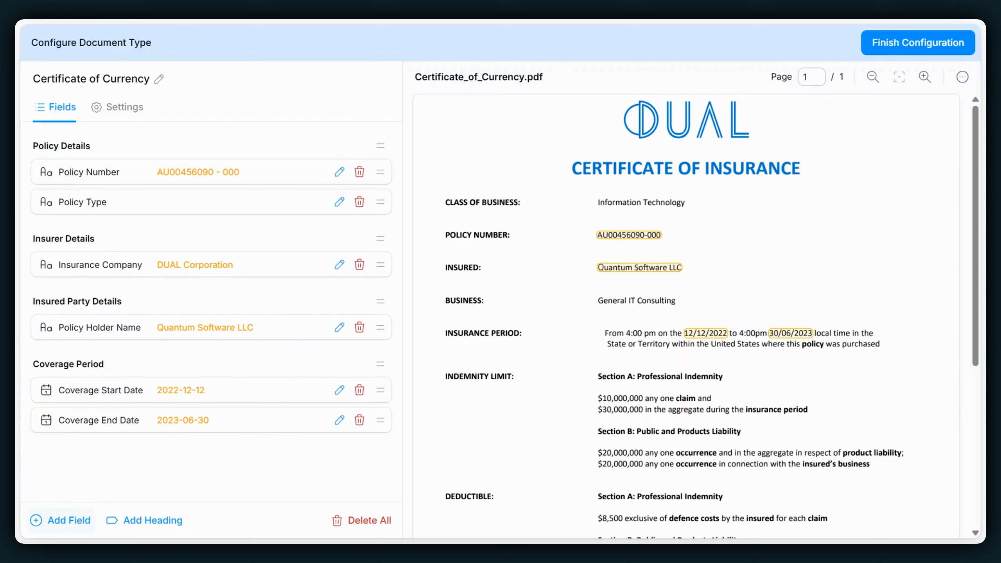
- Add a new field named "Business Area" under Insured Party Details
mouse_move(196, 306)
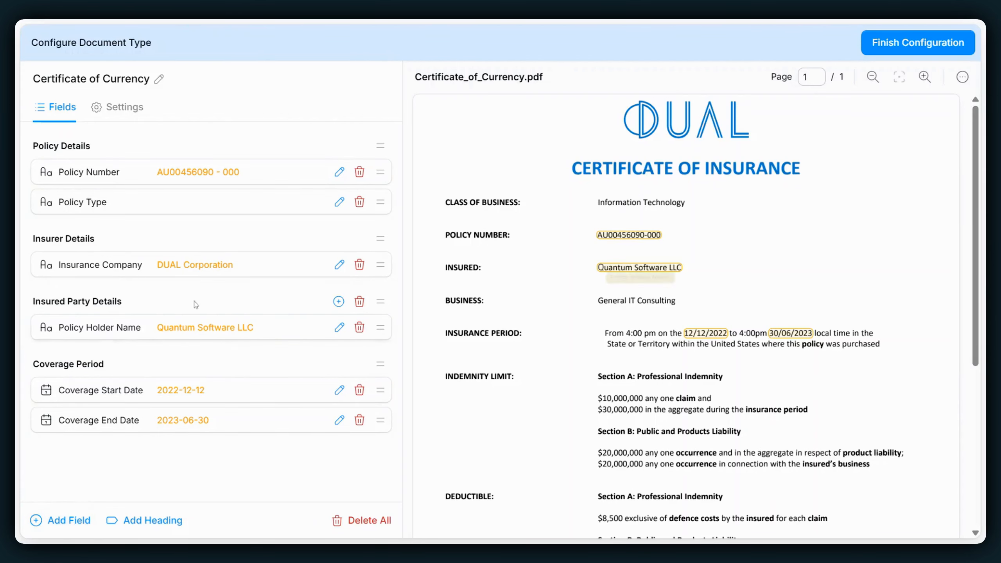
left_click(338, 301)
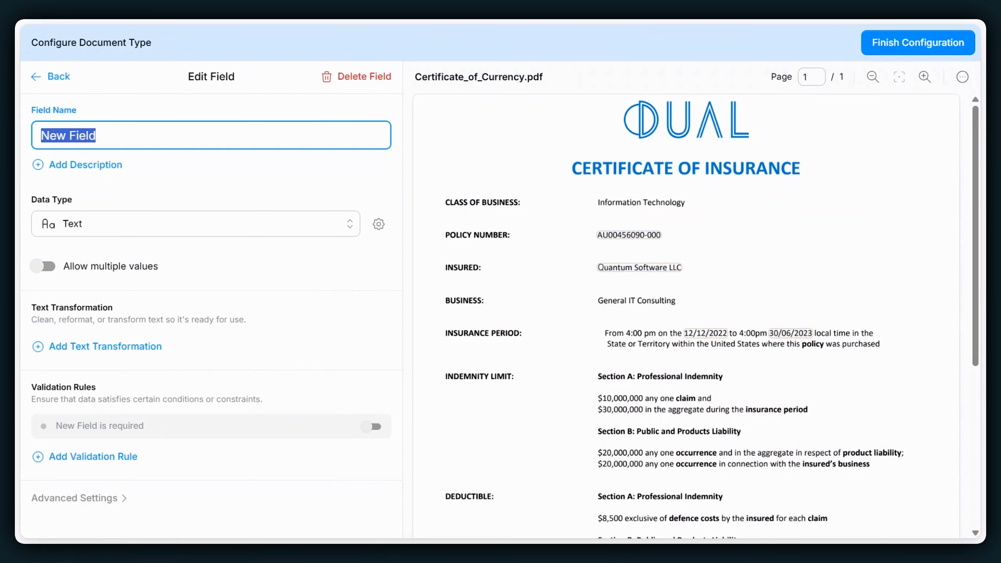
key("BackSpace")
type("Busines")
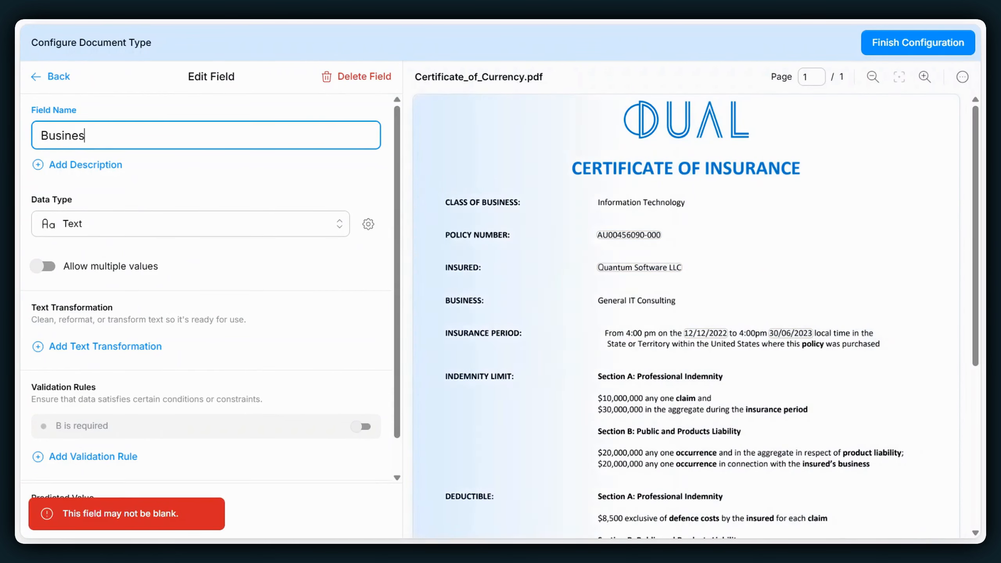
type("s Area")
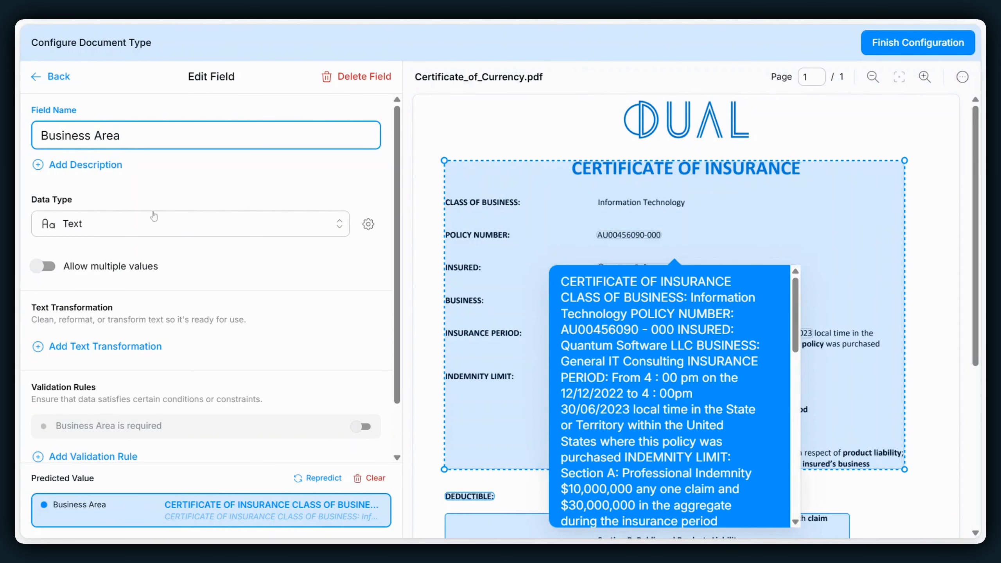
- Choose Text as the Business Area data type, rerun its prediction, and return to the field list
left_click(162, 227)
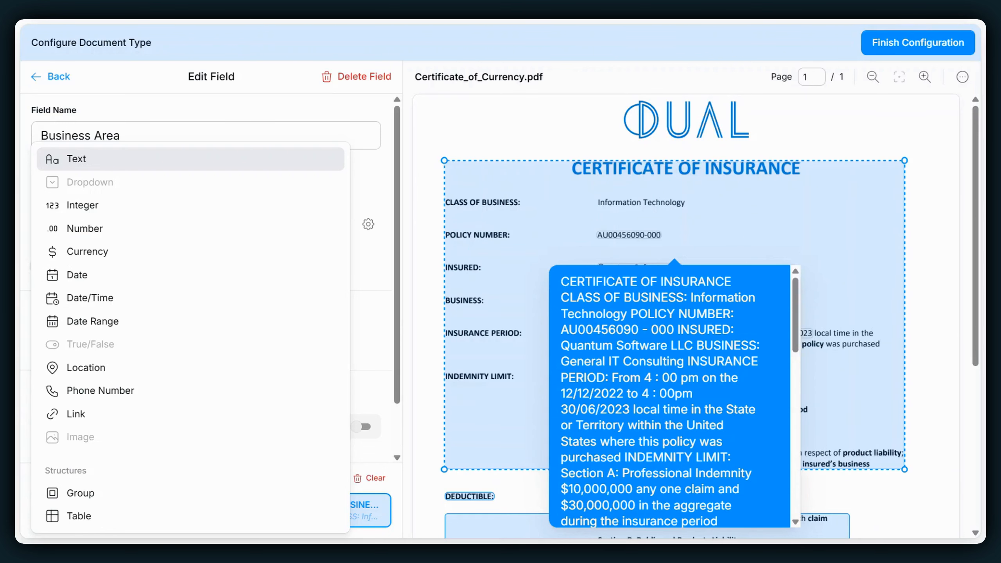
left_click(117, 159)
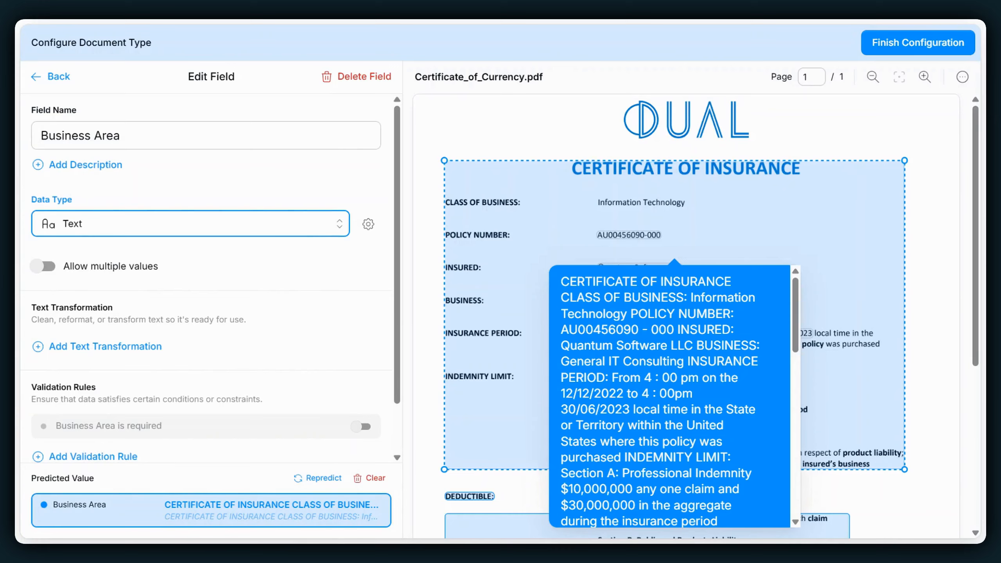
left_click(308, 480)
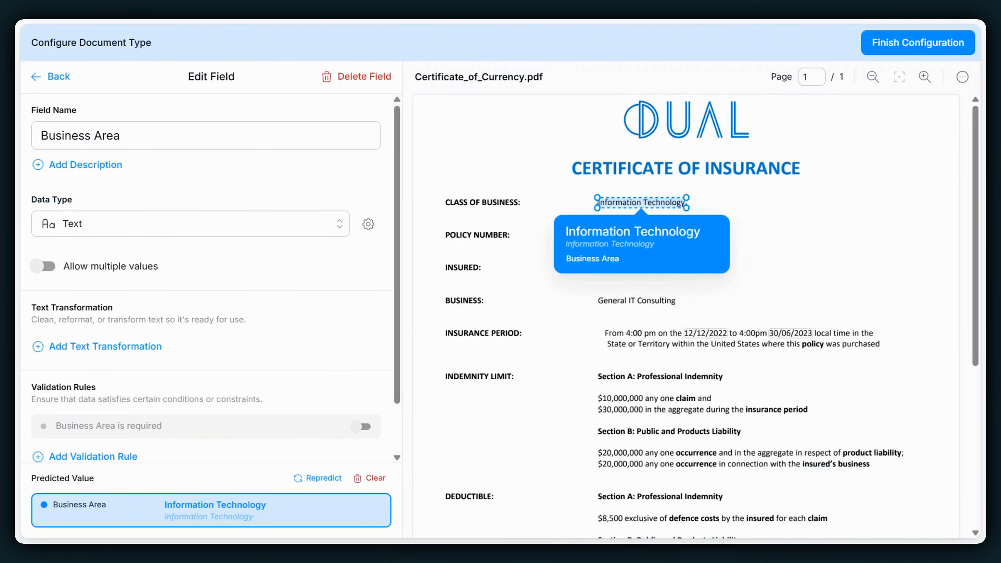
left_click(51, 76)
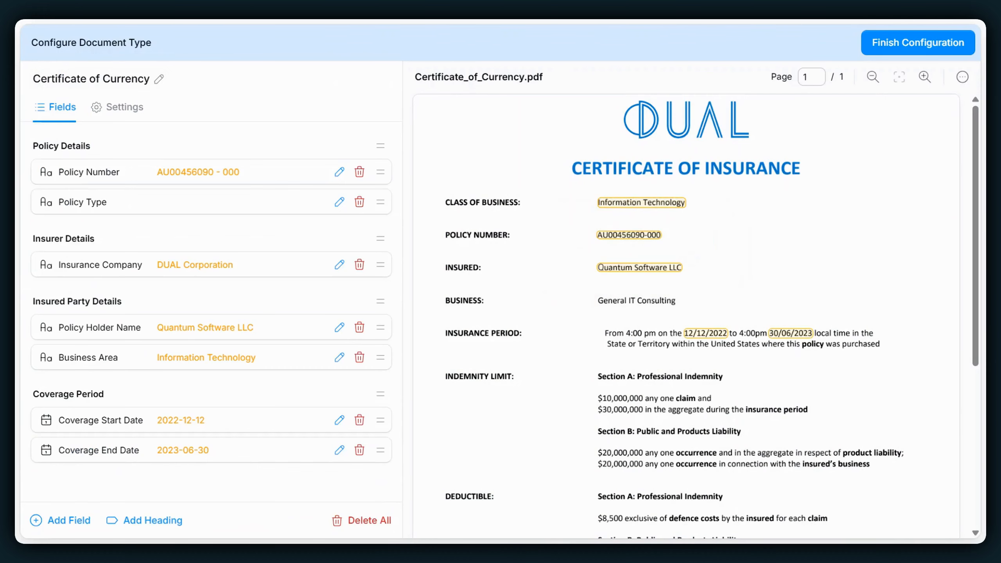
- Rename the Policy Holder Name field to "Insured Name"
left_click(340, 327)
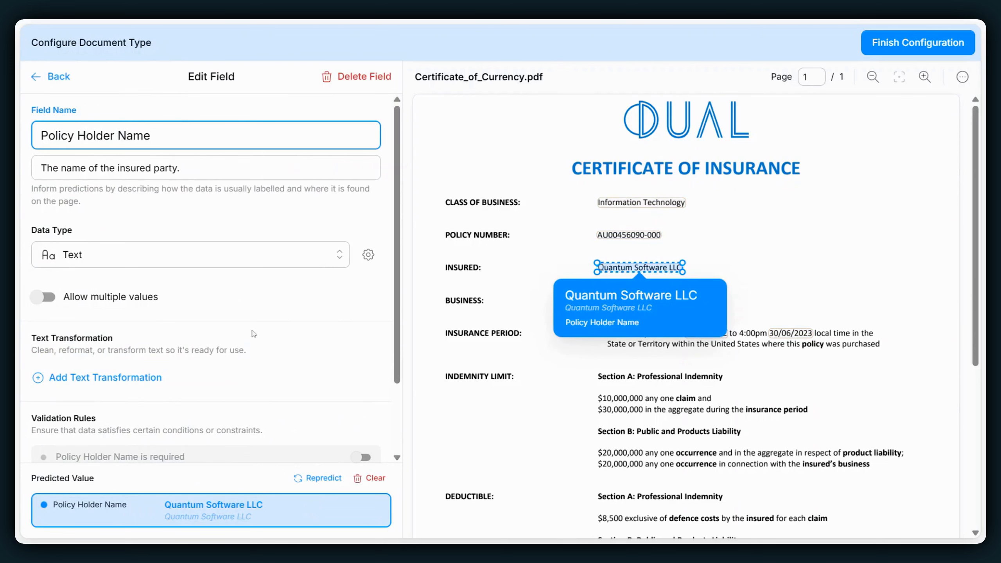
key("alt+shift+Left")
key("alt+shift+Left")
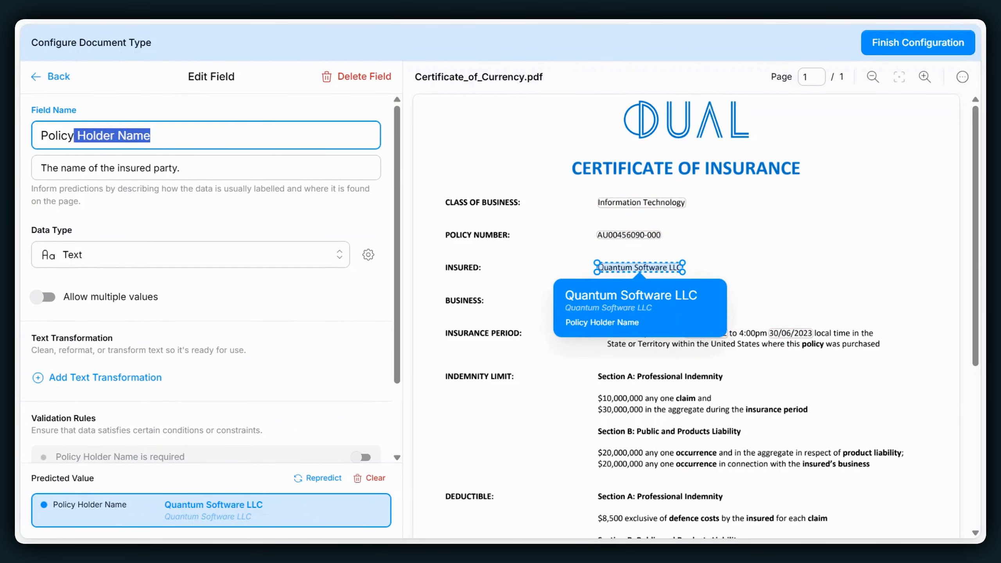
key("alt+shift+Left")
key("BackSpace")
type("Insured ")
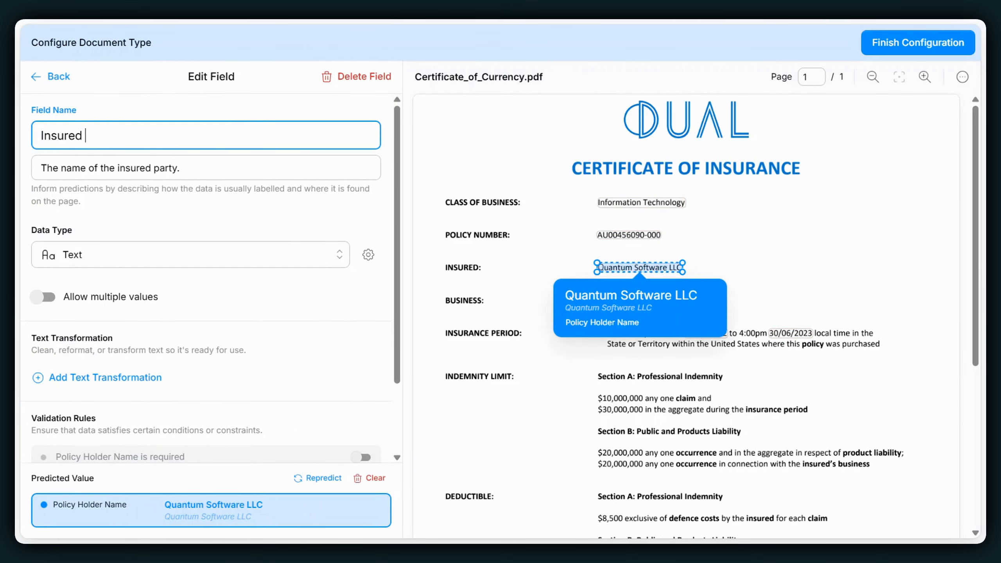
type("Name")
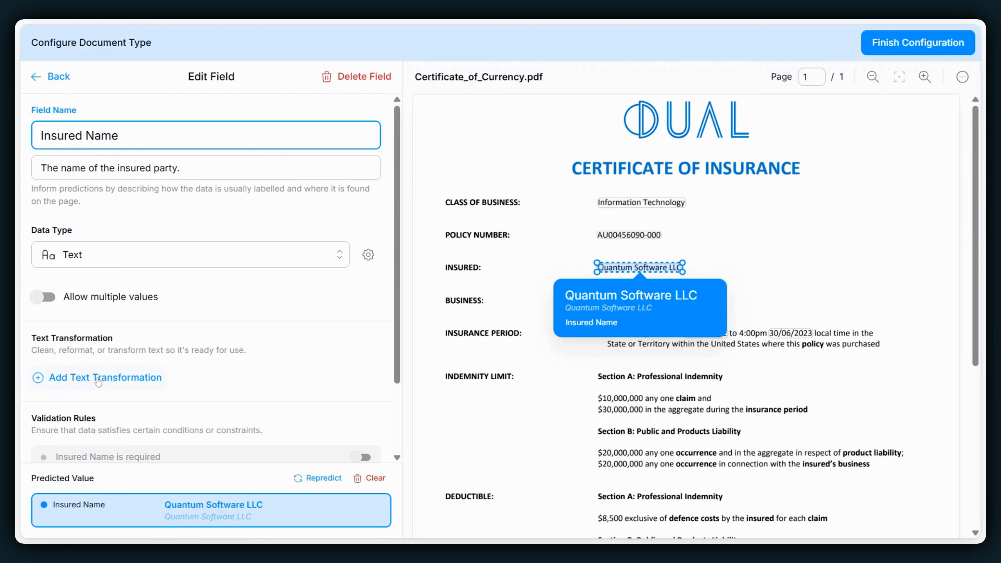
- Apply the text transformation "remove company suffix" to the Insured Name field and return to the field list
left_click(99, 377)
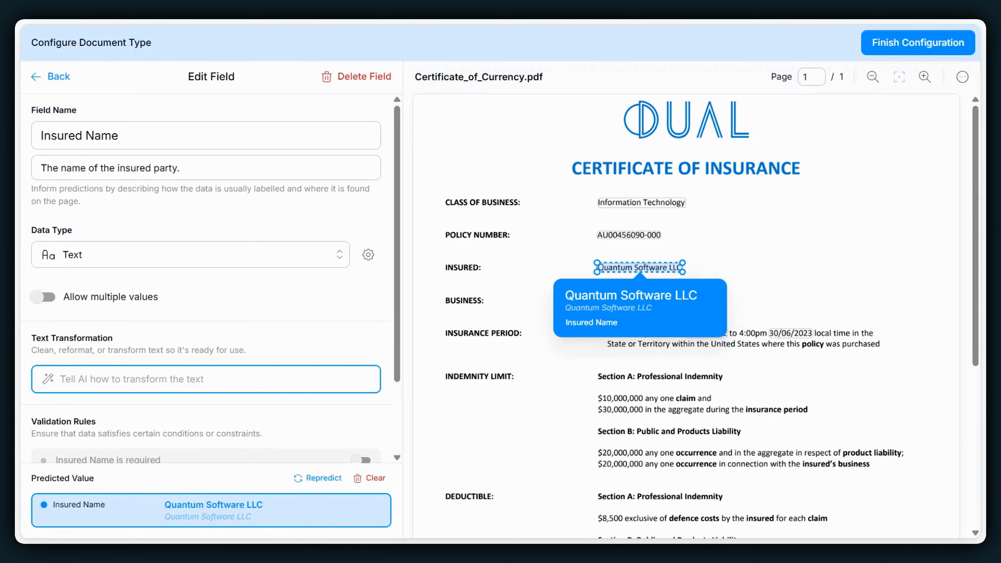
type("remove company suffix")
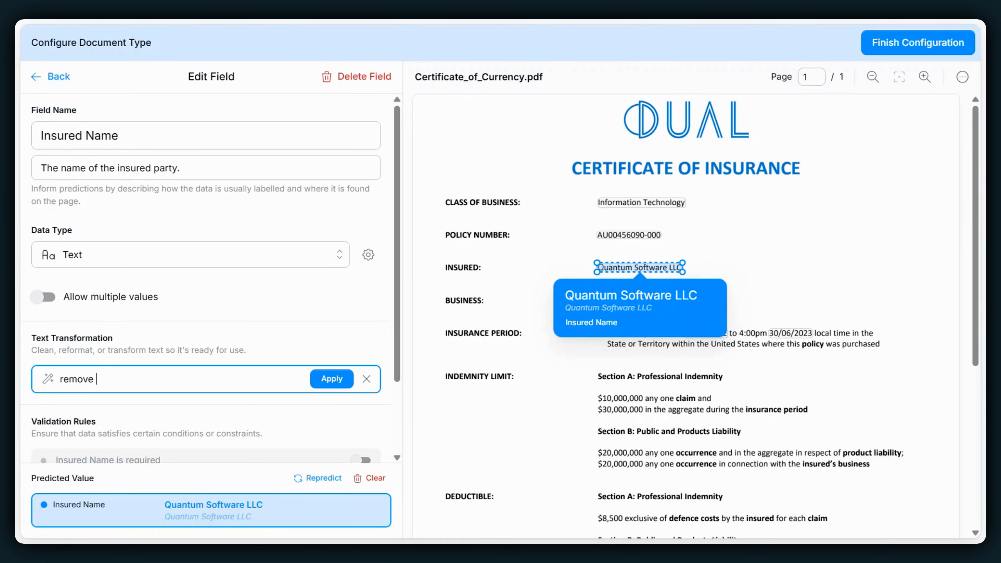
left_click(330, 378)
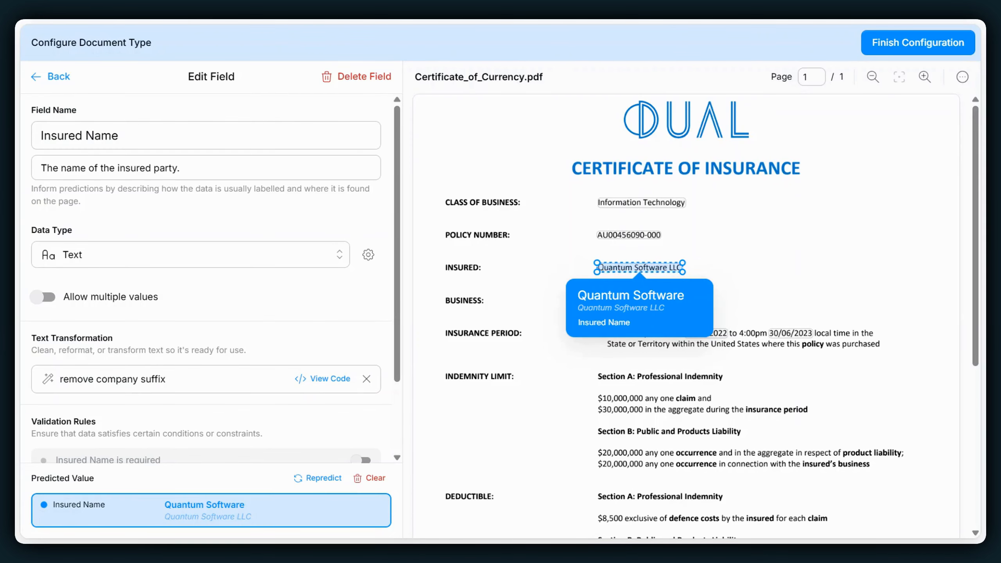
left_click(53, 76)
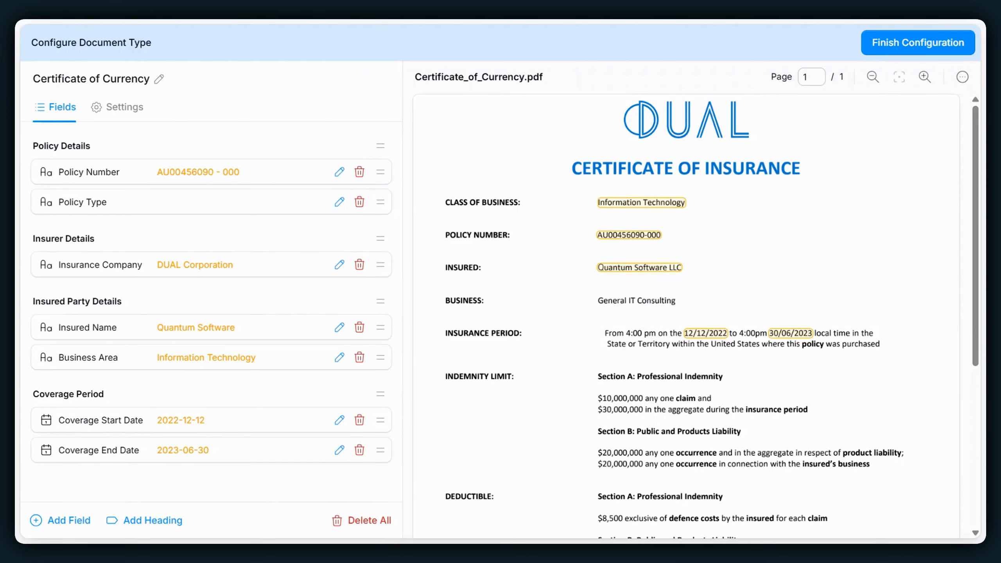
- Set the Coverage End Date field's expected format in the document to MDY and return to the field list
left_click(342, 450)
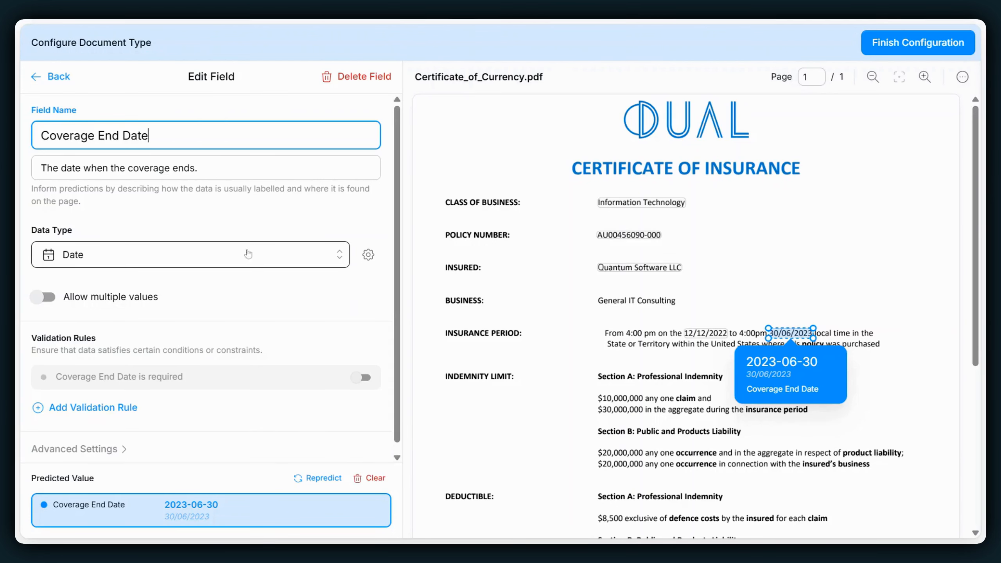
left_click(368, 255)
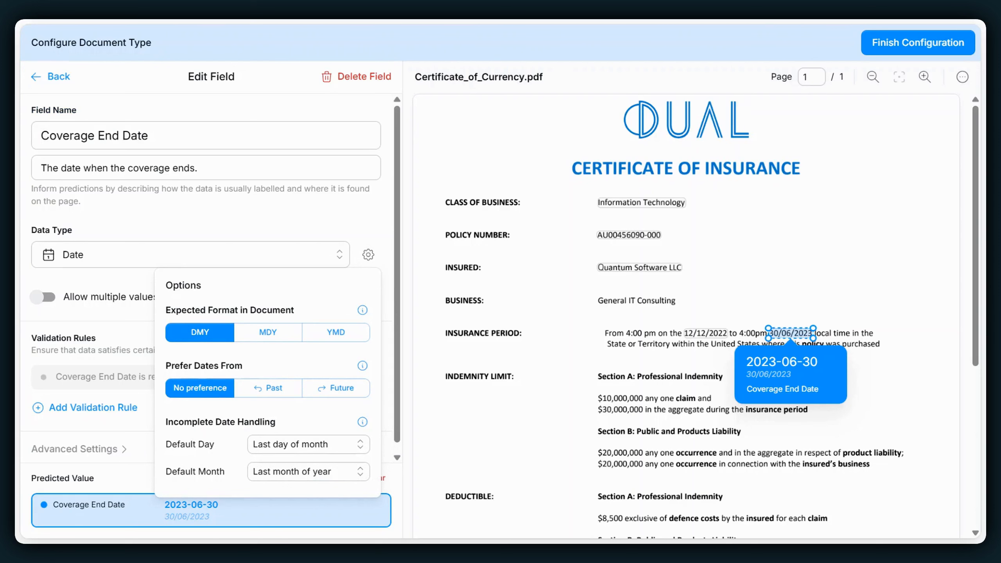
left_click(264, 335)
left_click(334, 214)
left_click(57, 81)
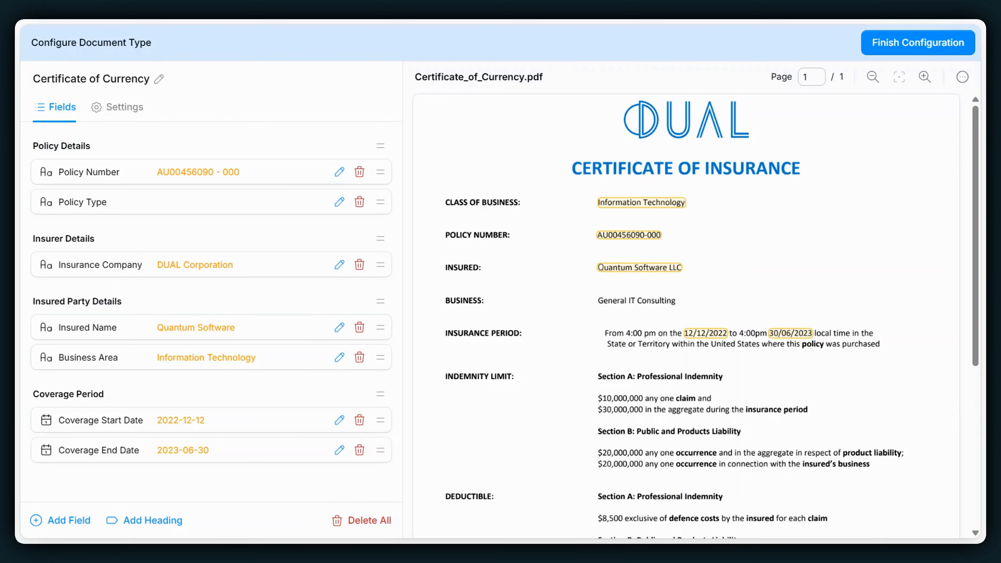
- Open the Policy Type field for editing and allow it to hold multiple values
left_click(123, 202)
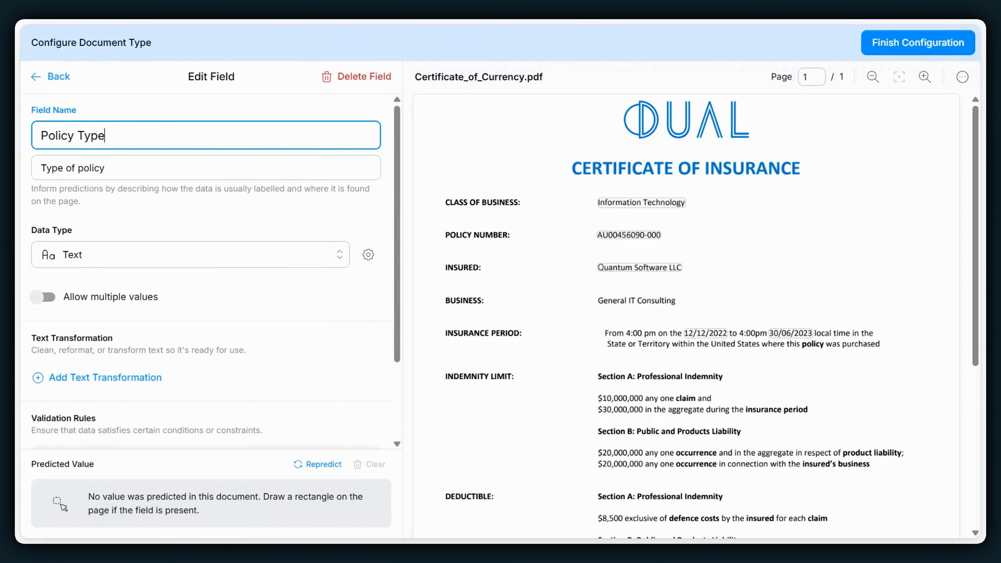
left_click(39, 301)
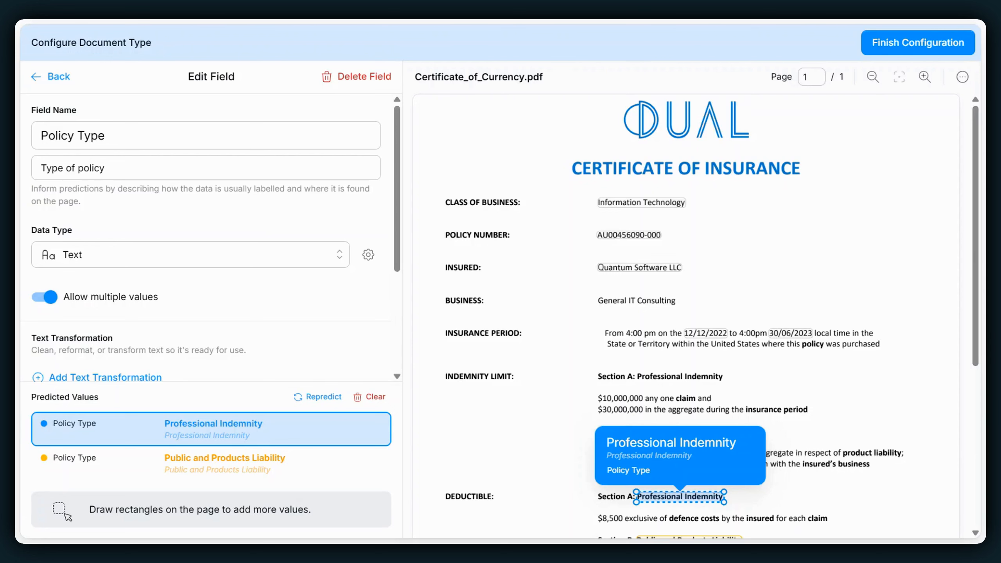
- Set the Policy Type description to "Must be the type of insurance not the industry the company is in" and finish the configuration
left_click_drag(110, 169, 25, 158)
key("BackSpace")
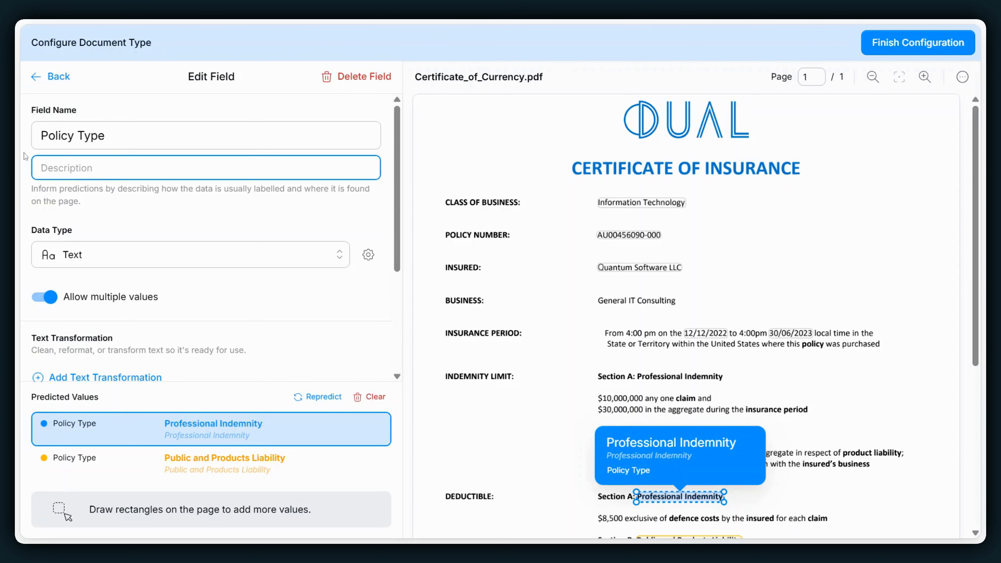
type("Must be the type of insurance not the industry ")
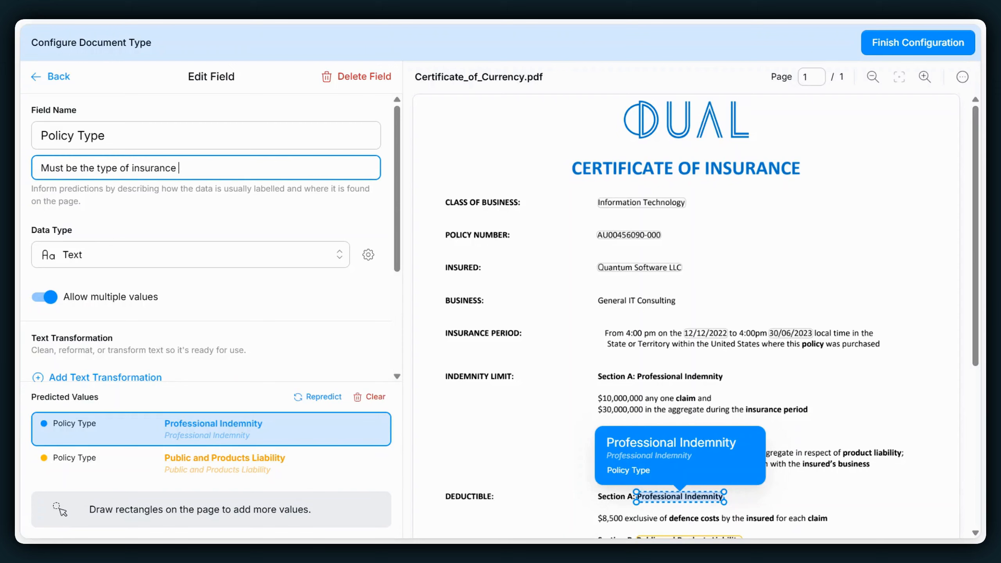
type("the company is in")
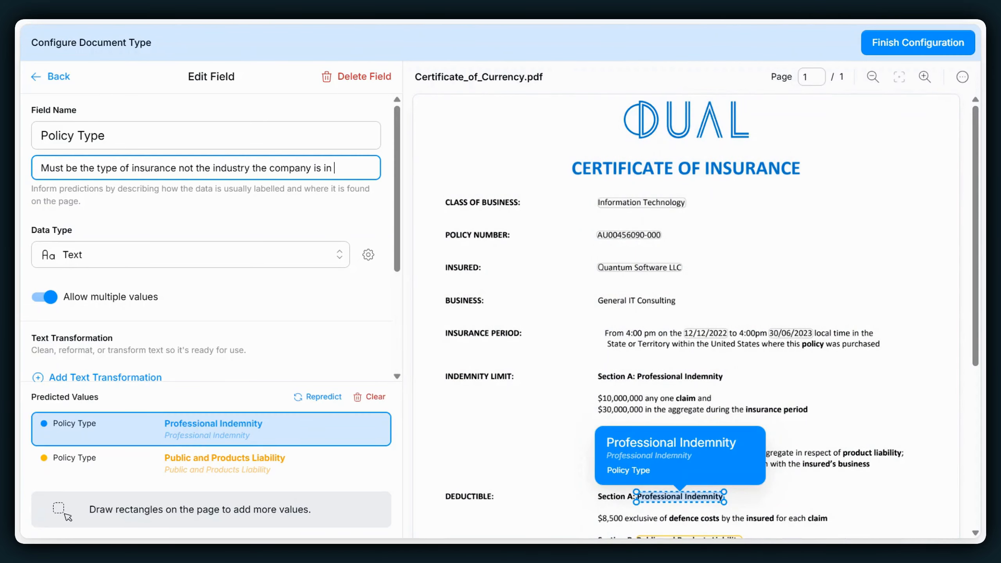
left_click(55, 77)
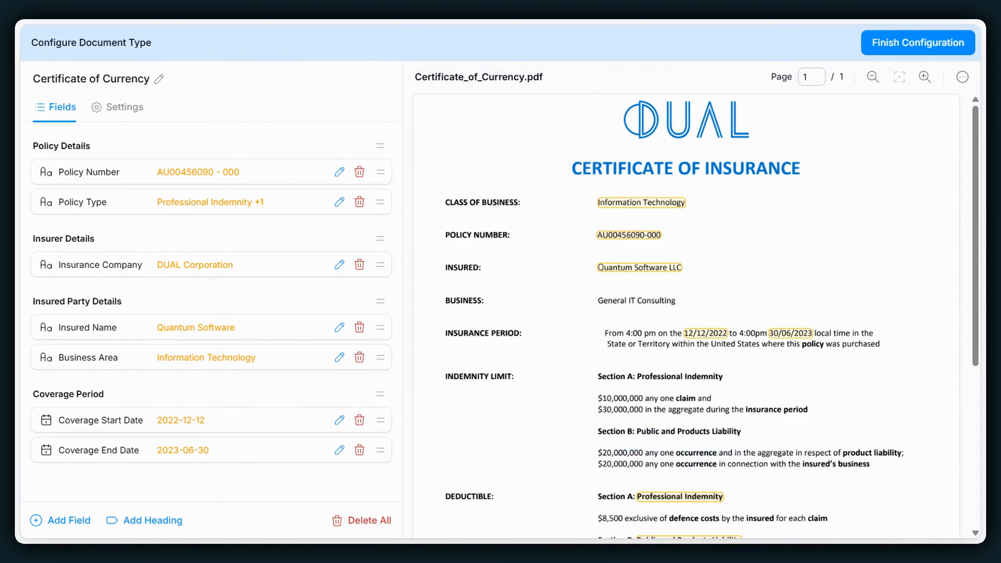
left_click(913, 46)
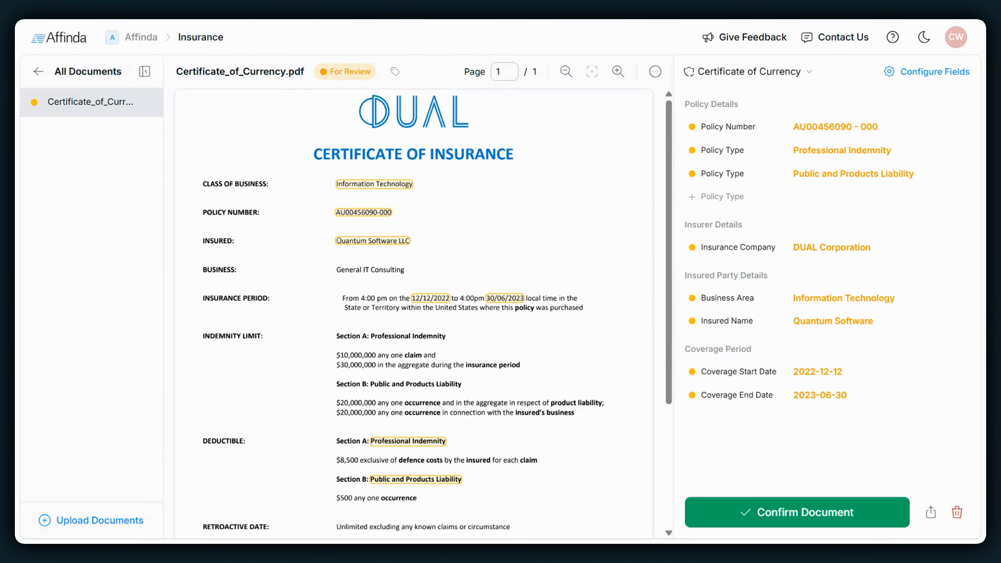